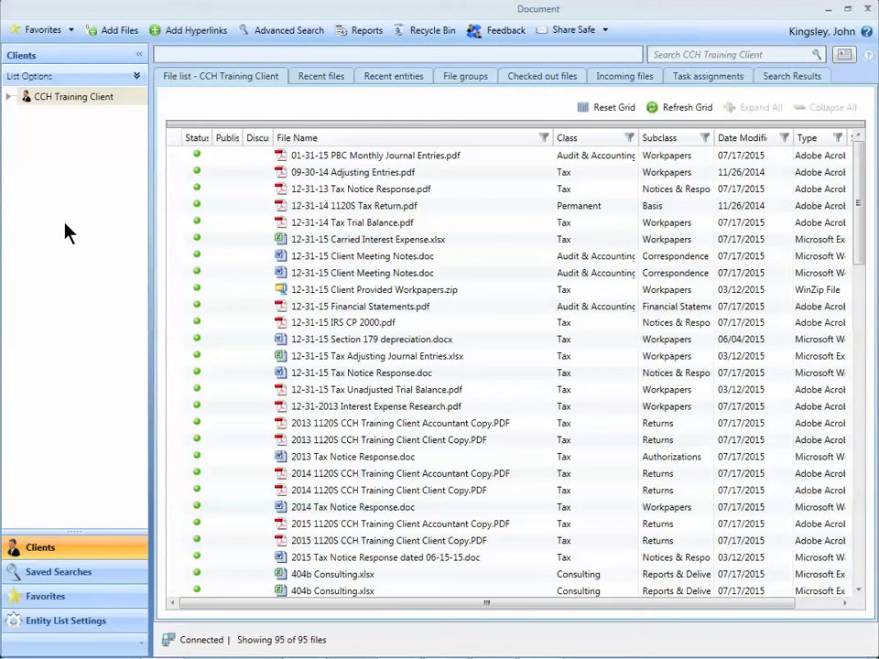
# - Select CCH Training Client in the client list and collapse the navigation pane
pyautogui.click(76, 98)
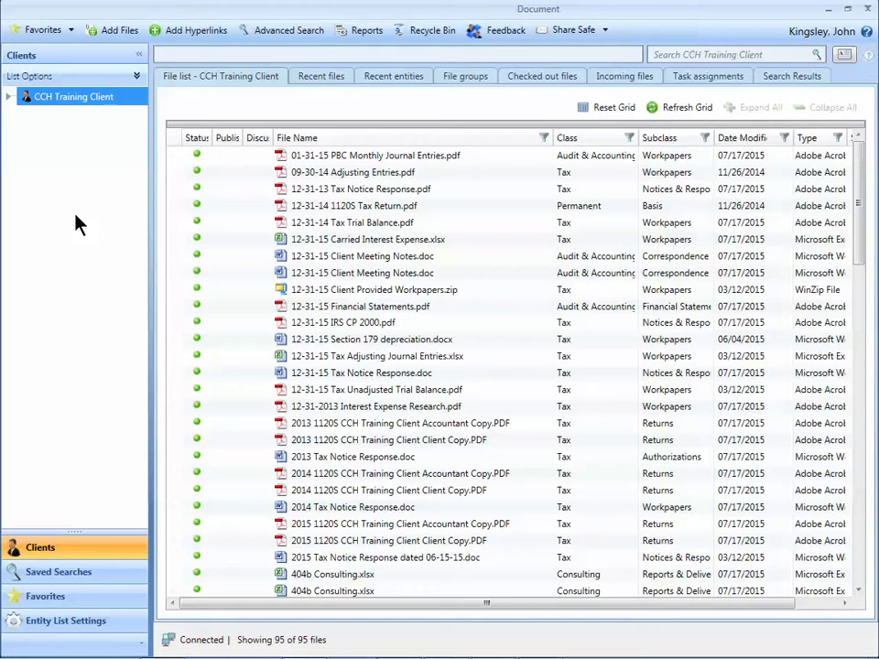
pyautogui.click(139, 55)
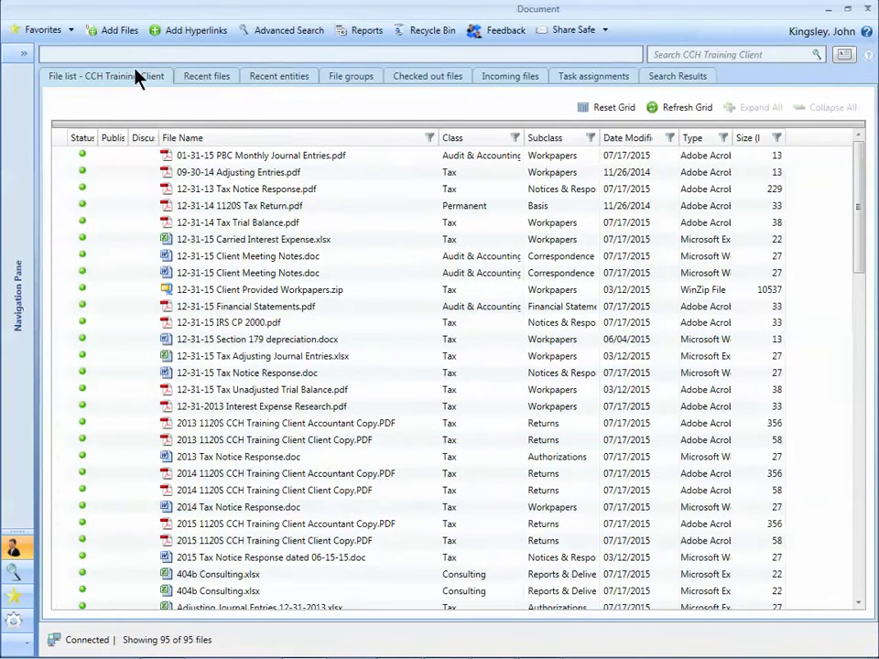
# - Open the column setup for the file list and remove Size (KB) from the displayed columns
pyautogui.rightClick(261, 139)
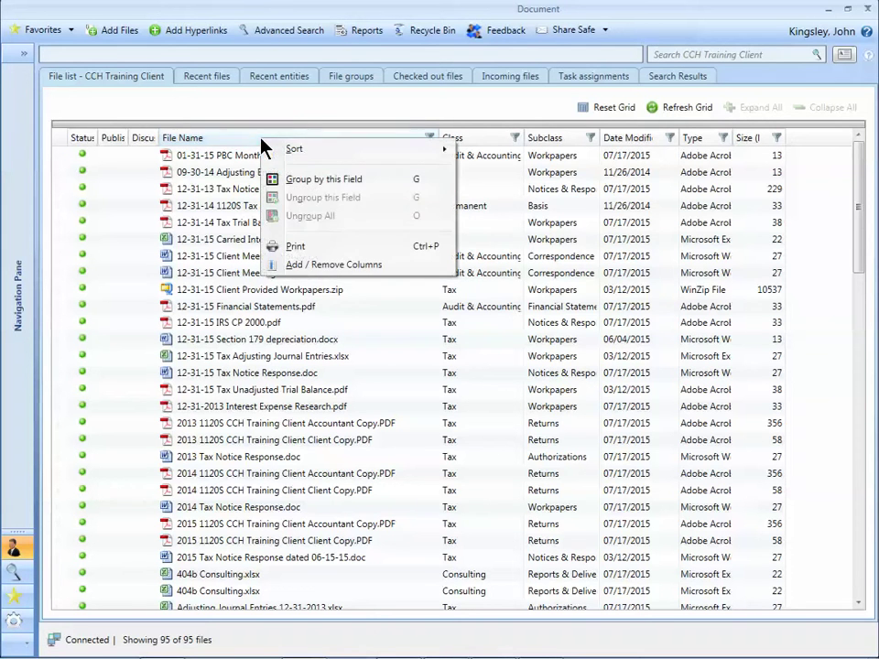
pyautogui.click(279, 266)
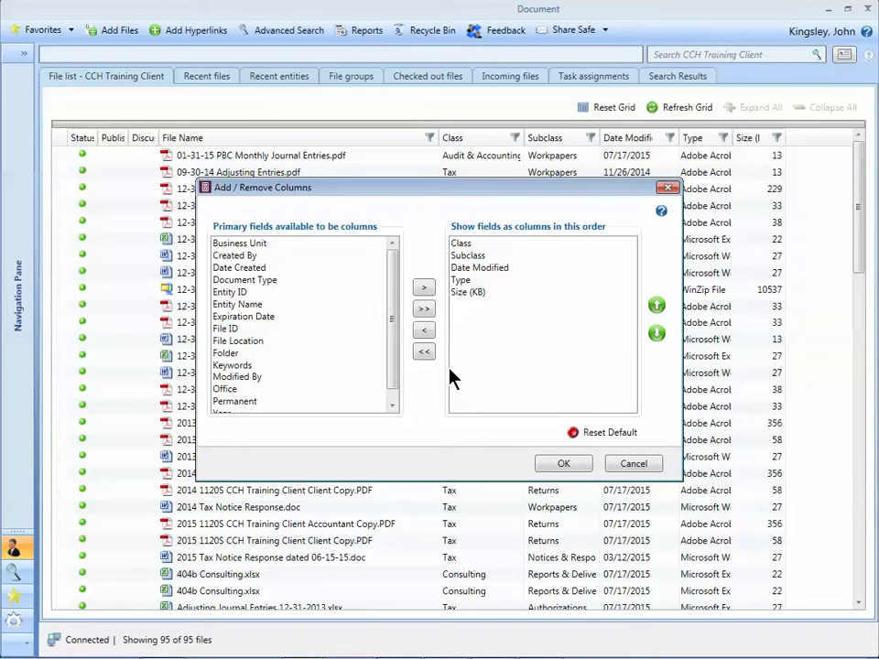
pyautogui.click(466, 292)
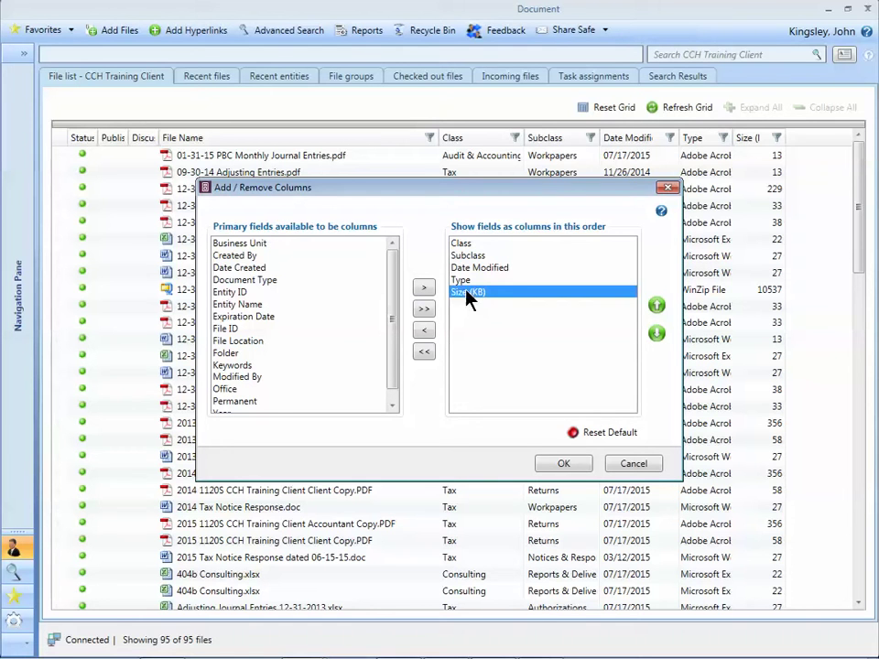
pyautogui.click(424, 330)
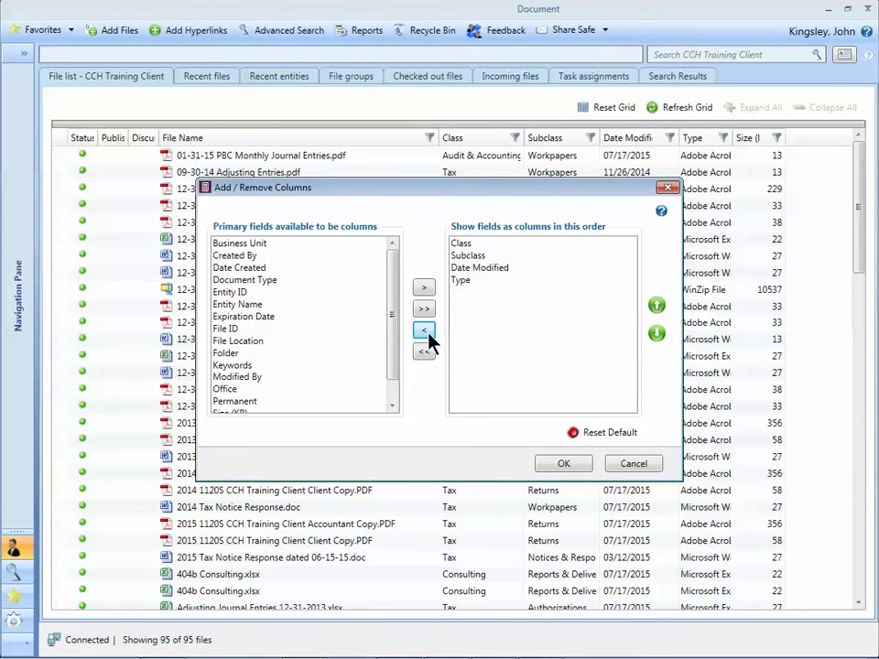
# - Add the Date Created and Year fields to the displayed columns
pyautogui.click(246, 267)
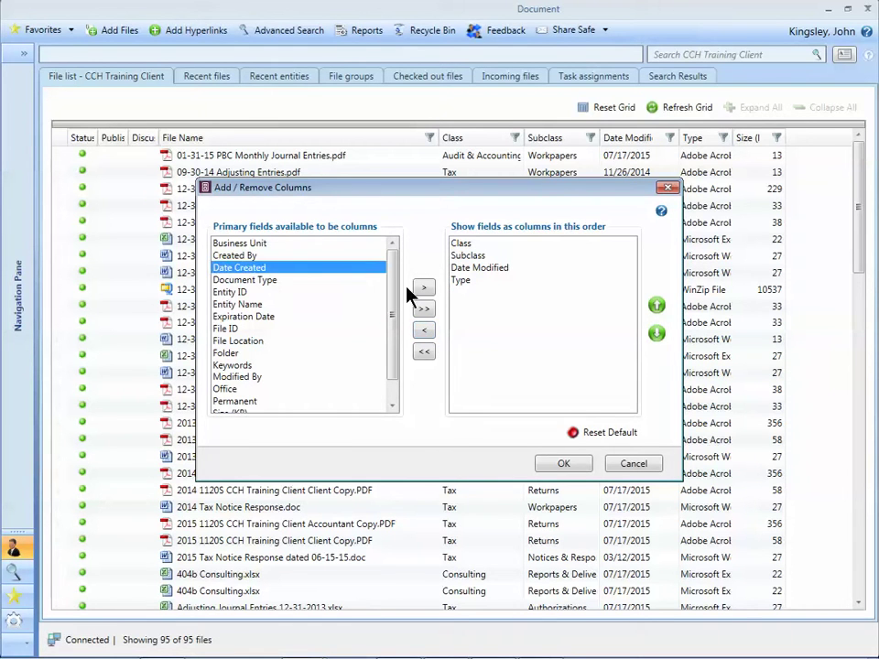
pyautogui.click(423, 287)
pyautogui.moveTo(389, 295); pyautogui.dragTo(392, 333)
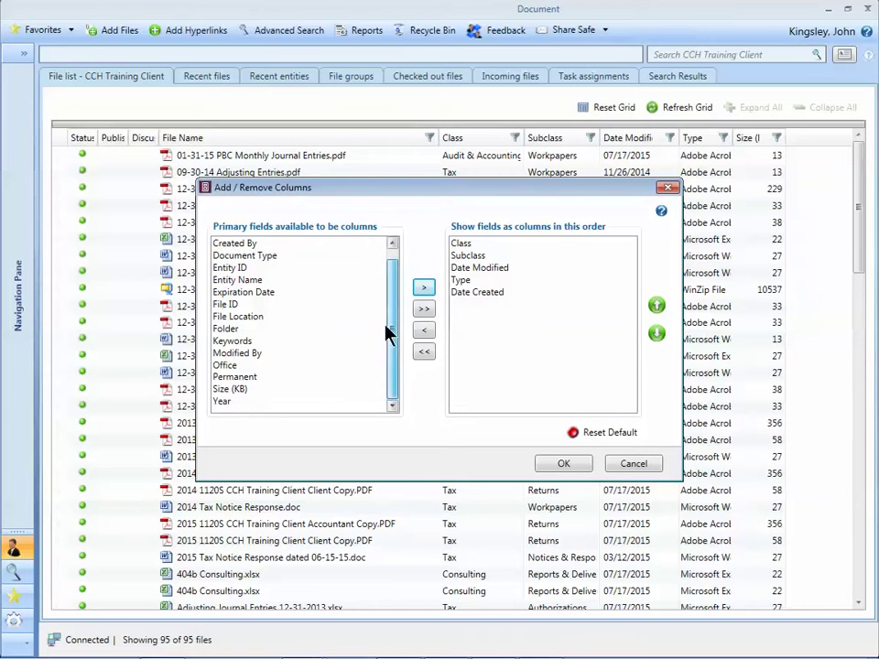
pyautogui.click(259, 401)
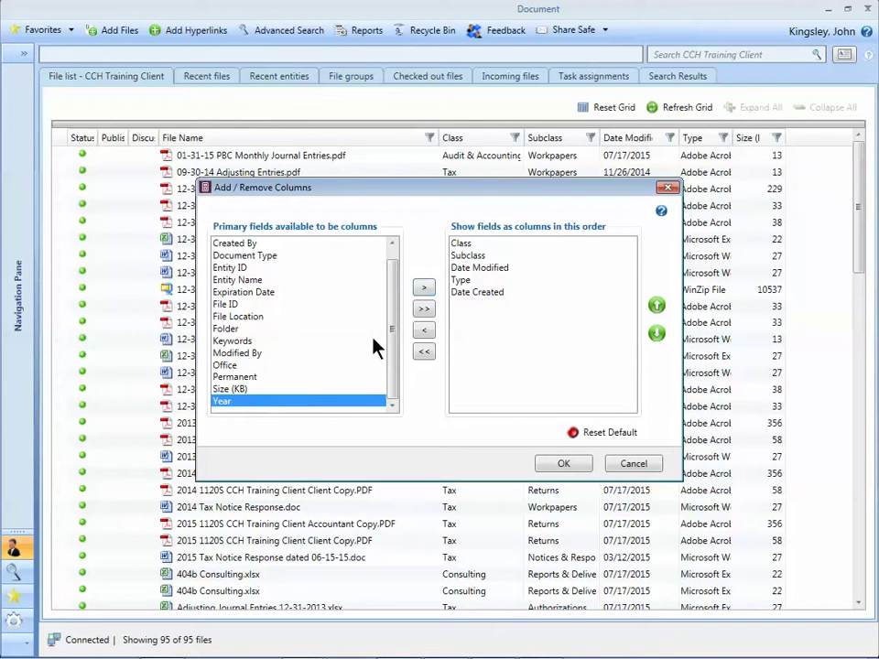
pyautogui.click(424, 288)
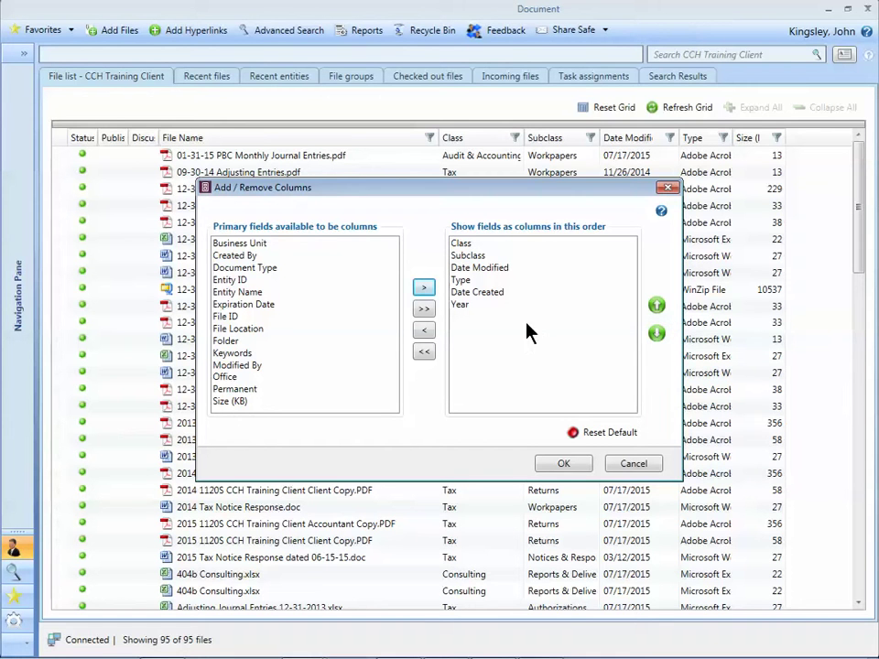
# - Place Year directly after Subclass and Date Modified directly after Type in the column order, and apply the column changes
pyautogui.click(468, 305)
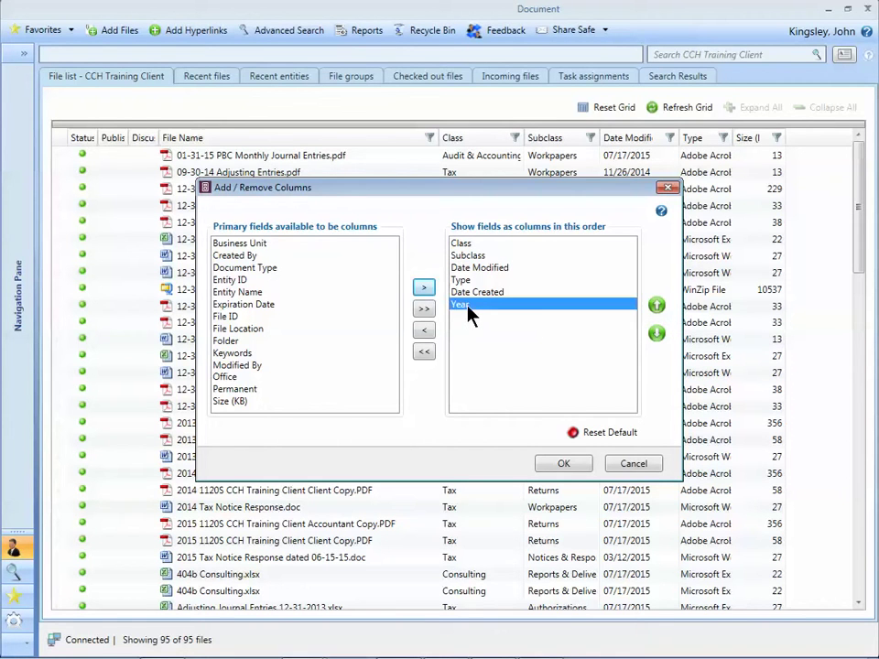
pyautogui.click(656, 306)
pyautogui.click(655, 306)
pyautogui.click(656, 306)
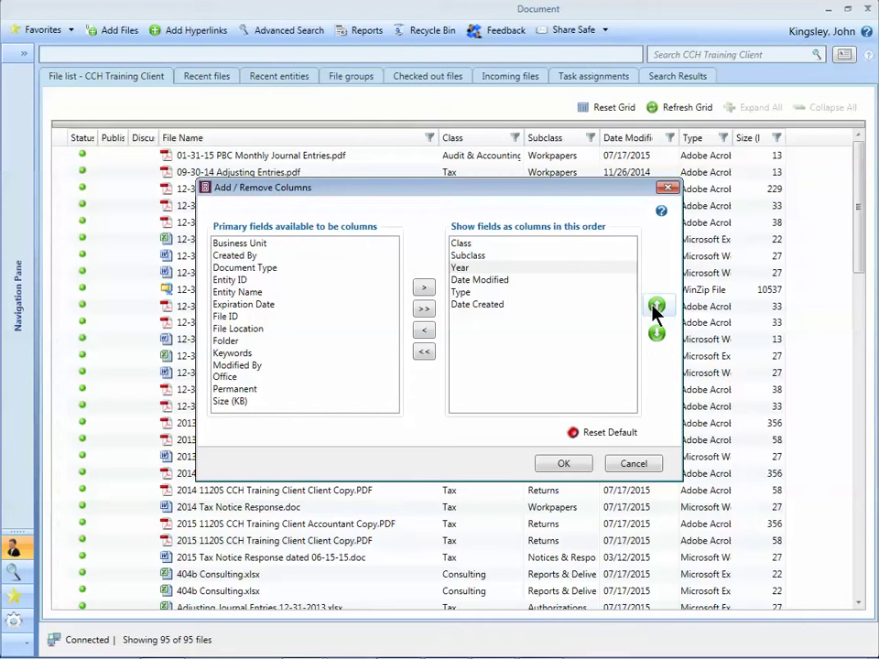
pyautogui.click(502, 281)
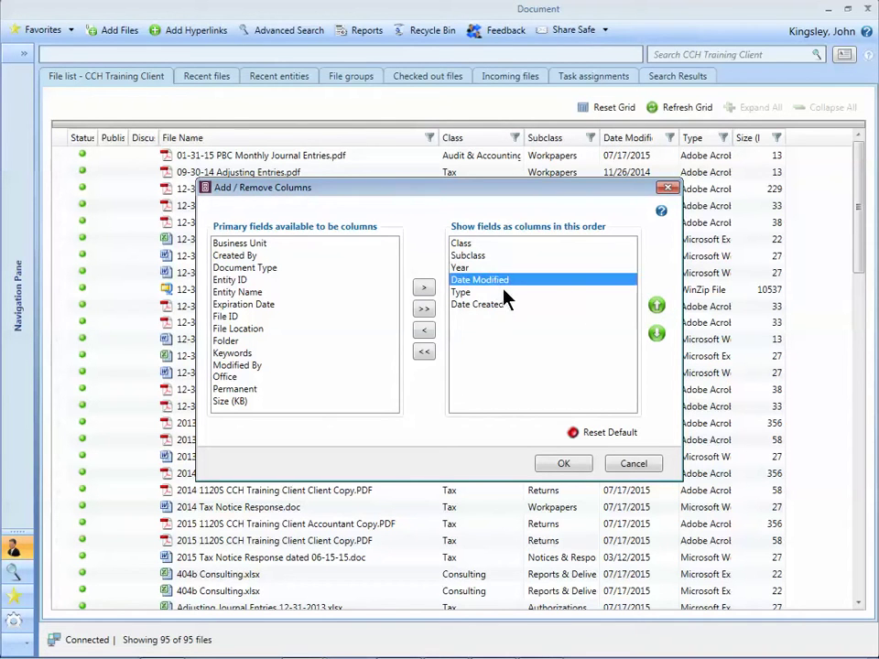
pyautogui.click(655, 334)
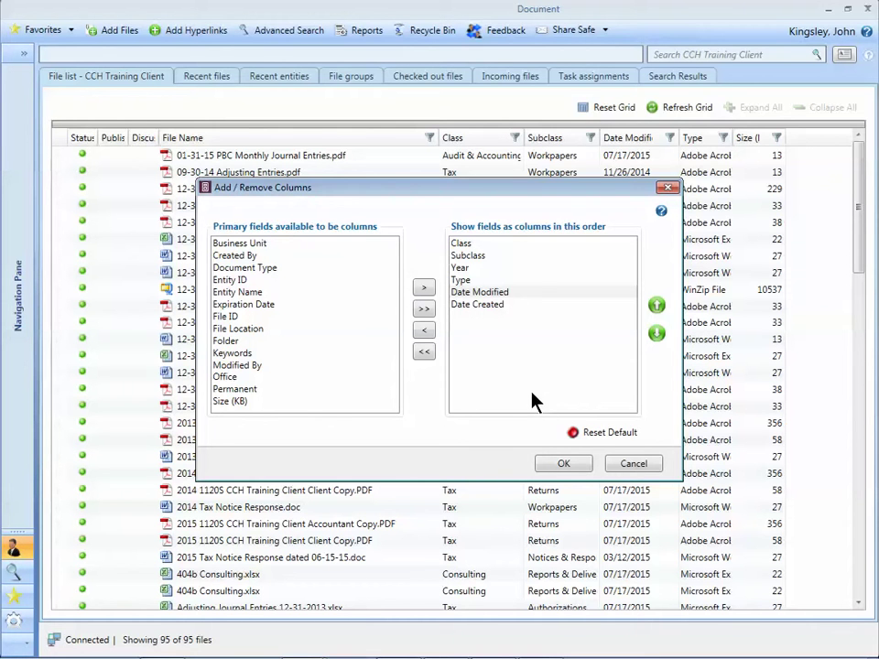
pyautogui.click(549, 469)
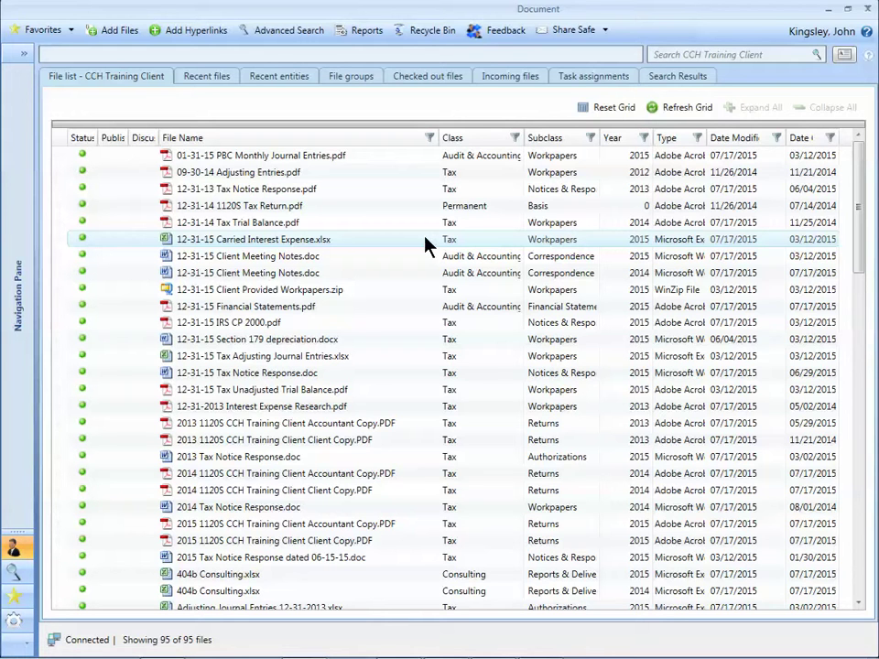
pyautogui.click(430, 139)
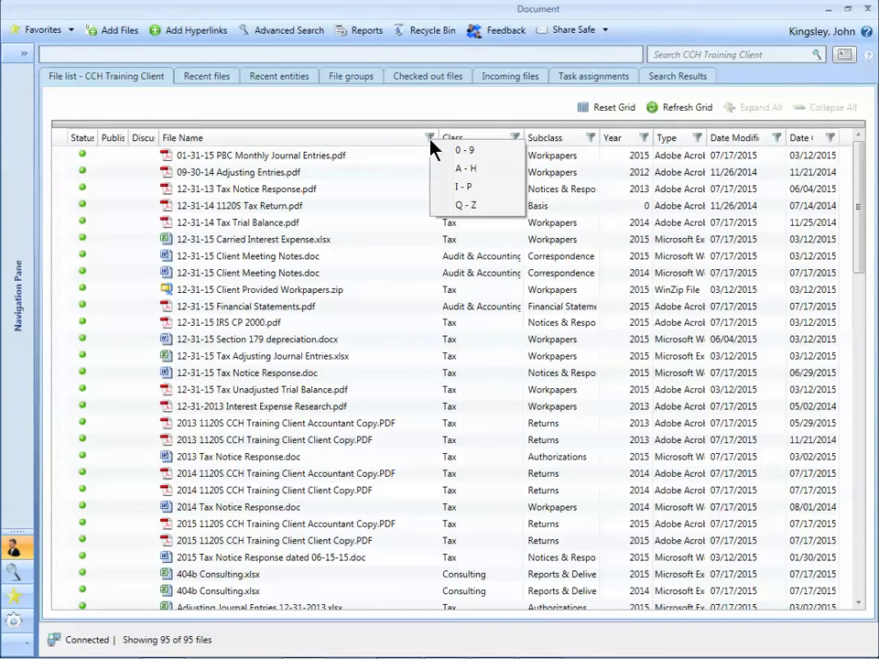
pyautogui.click(514, 139)
pyautogui.click(510, 122)
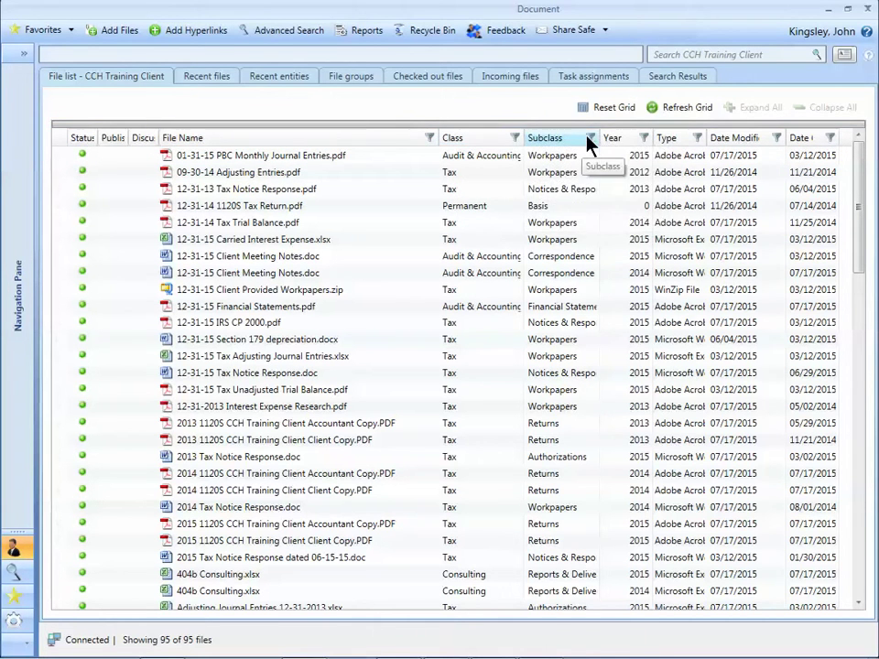
pyautogui.click(591, 139)
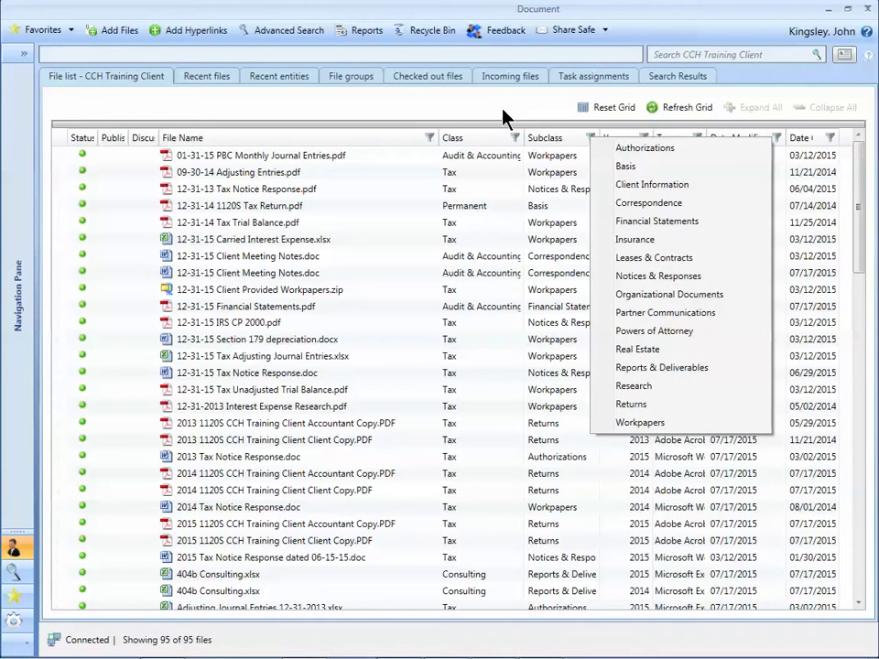
pyautogui.click(502, 117)
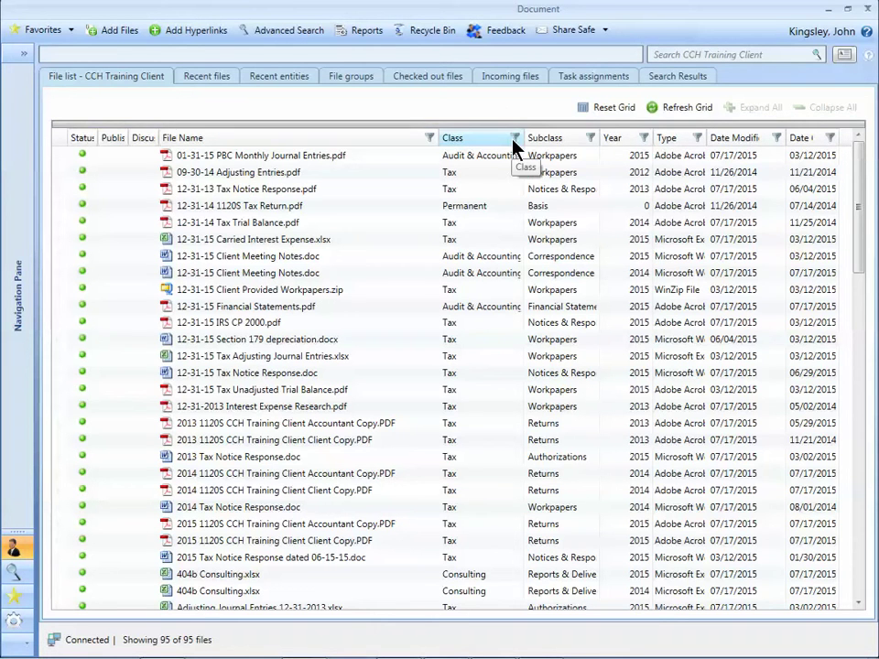
# - Filter the file list to Class Tax, Subclass Workpapers and Year 2015
pyautogui.click(514, 138)
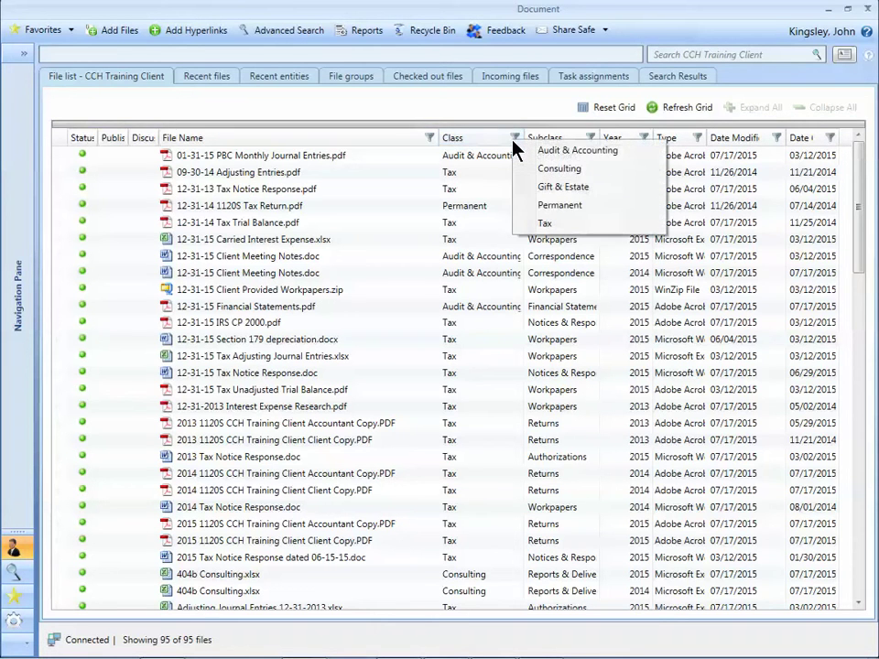
pyautogui.click(532, 225)
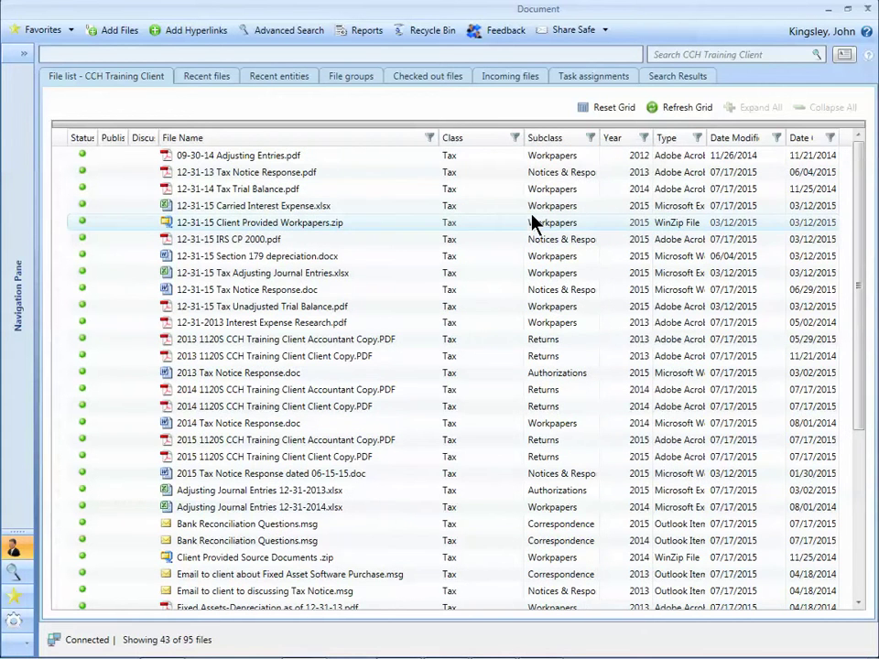
pyautogui.click(589, 138)
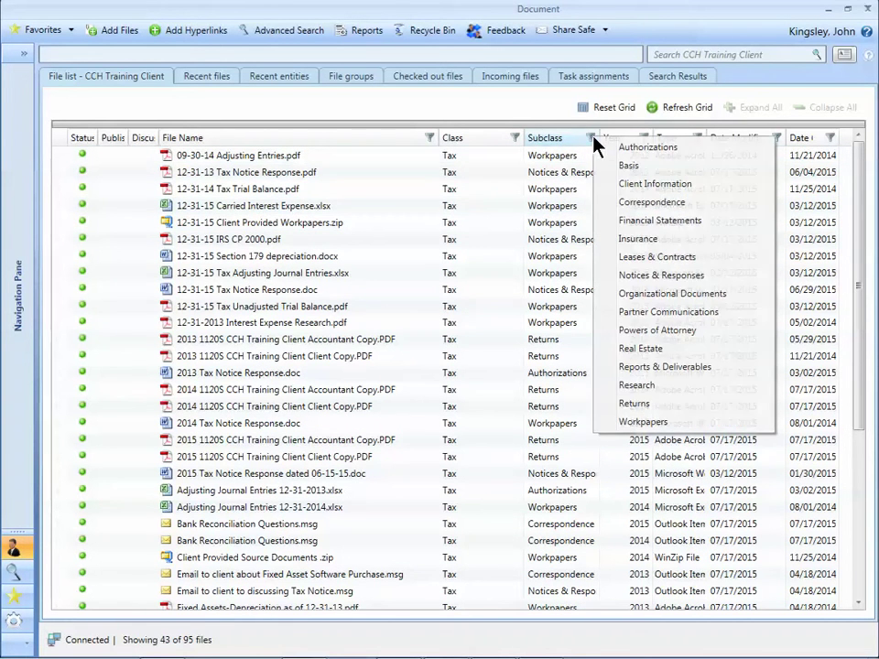
pyautogui.click(630, 423)
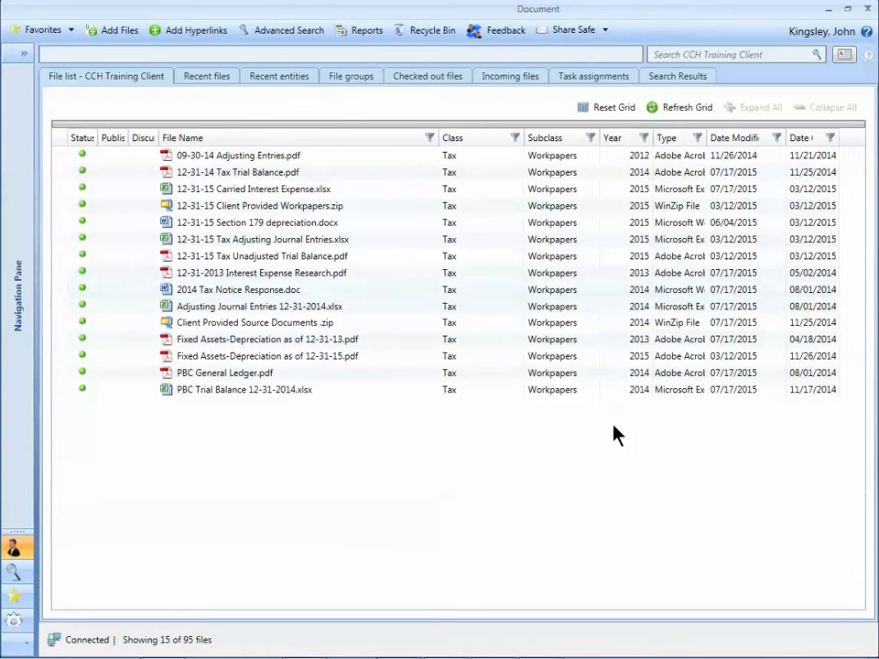
pyautogui.click(644, 138)
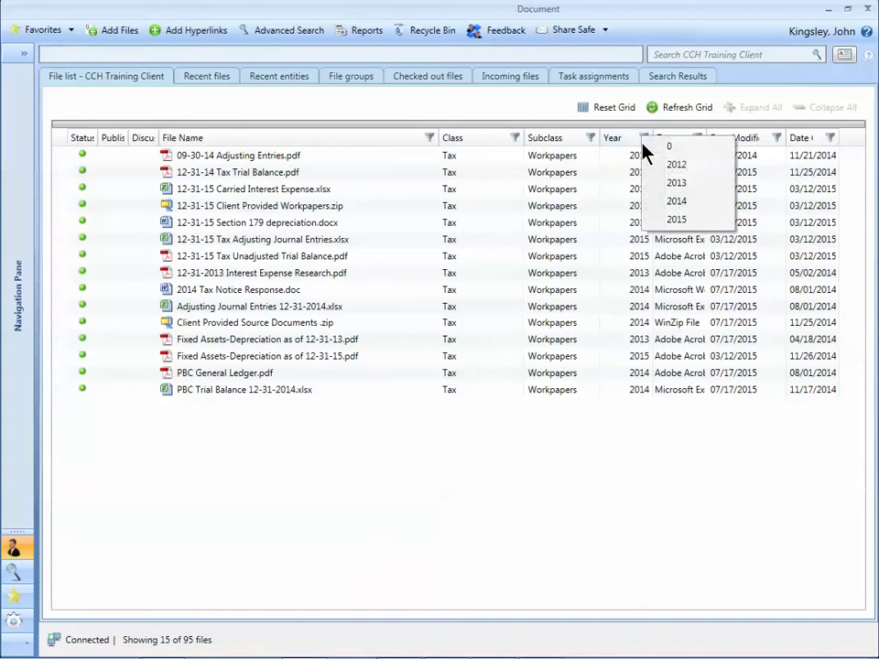
pyautogui.click(676, 220)
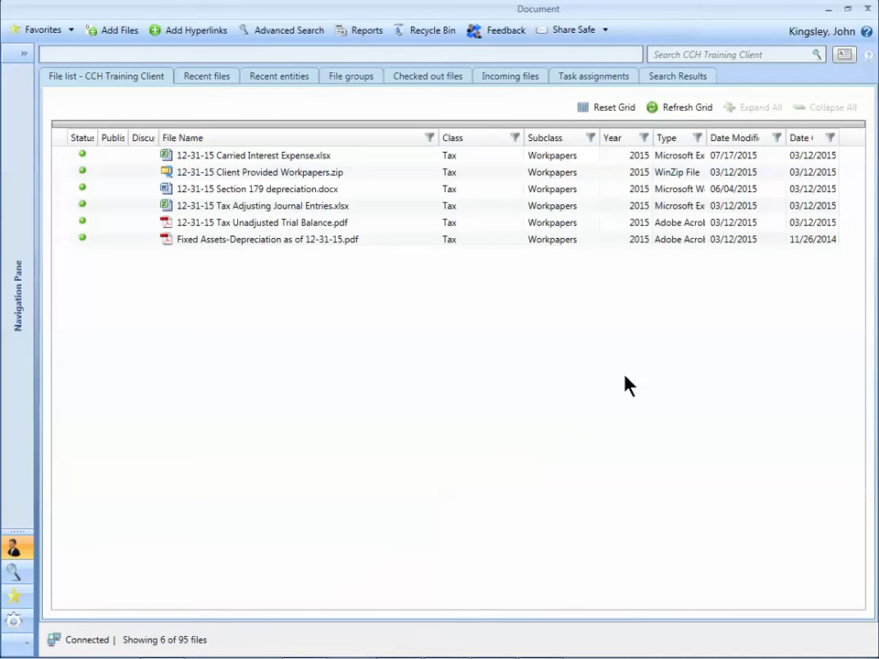
# - Add 2014 to the Year filter and sort the filtered files by Year in ascending order
pyautogui.click(643, 139)
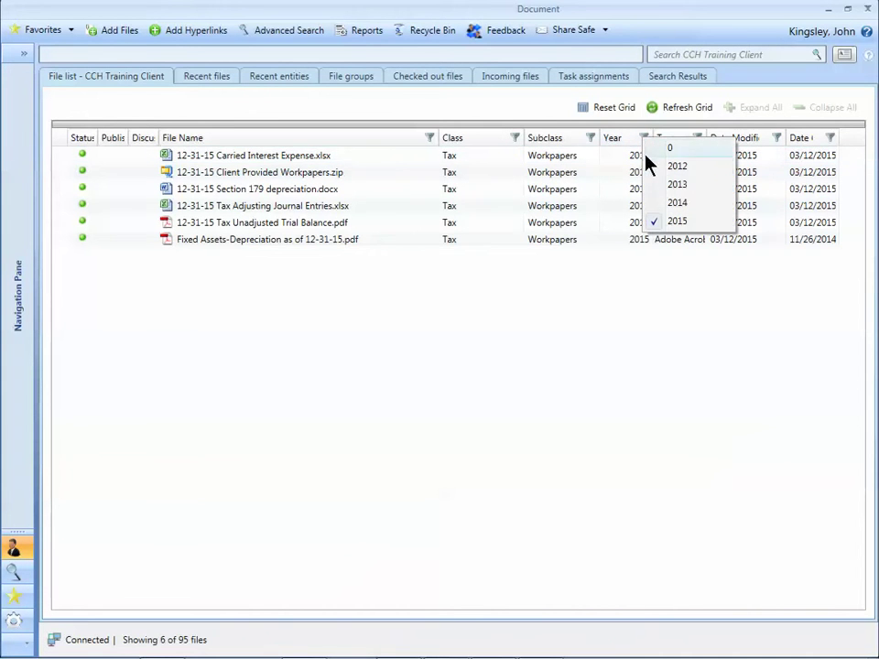
pyautogui.click(650, 203)
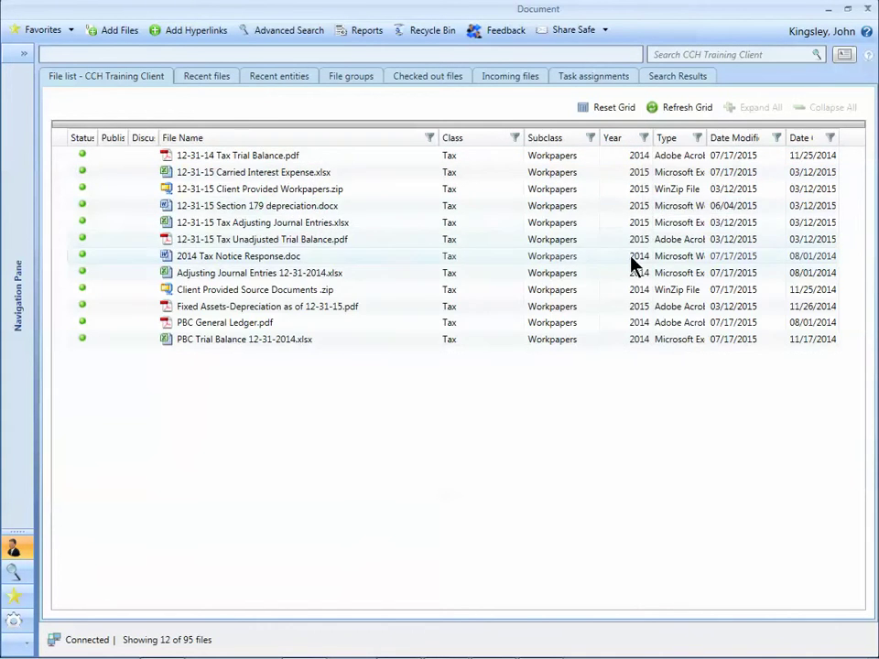
pyautogui.click(620, 146)
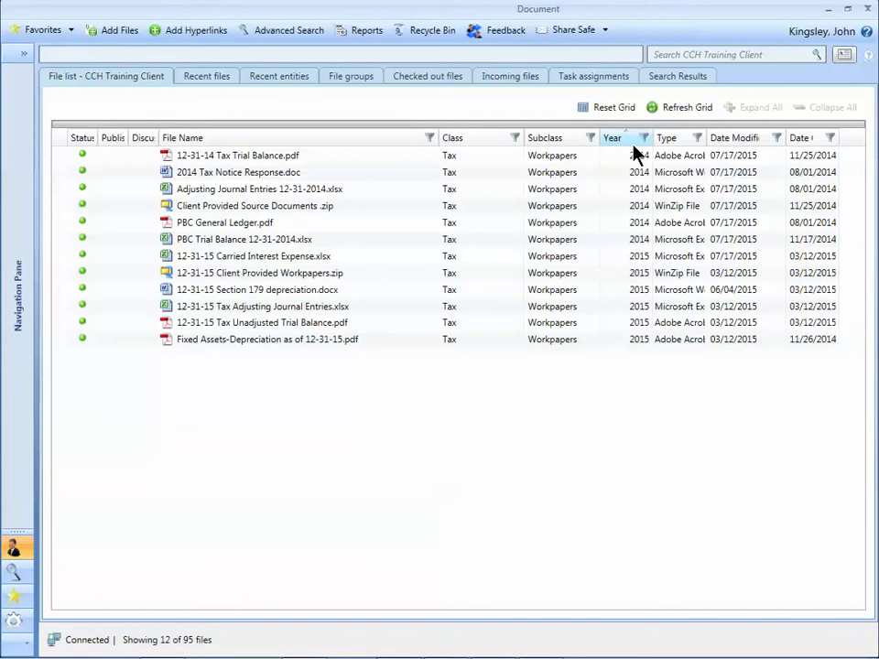
pyautogui.click(645, 138)
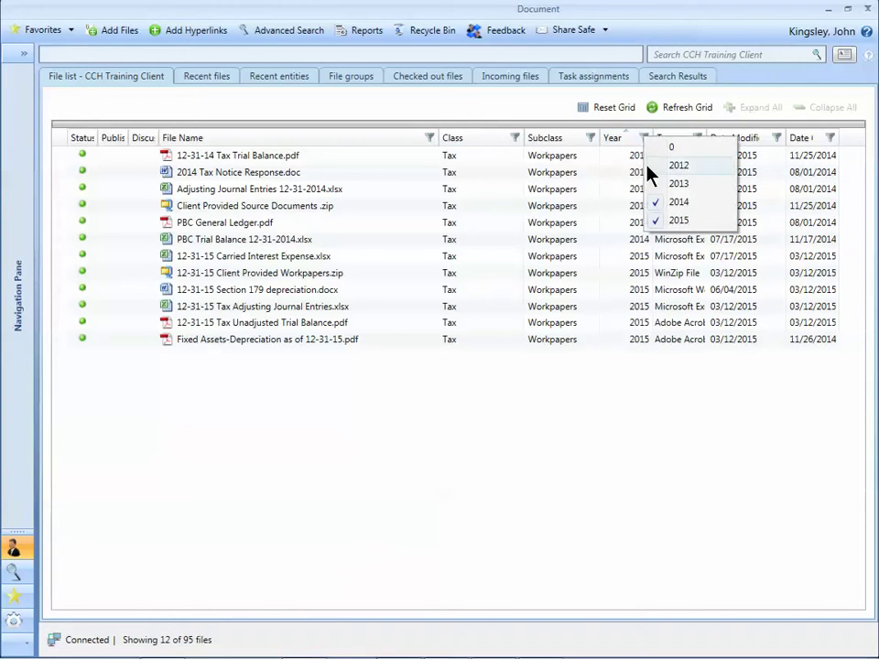
pyautogui.click(647, 420)
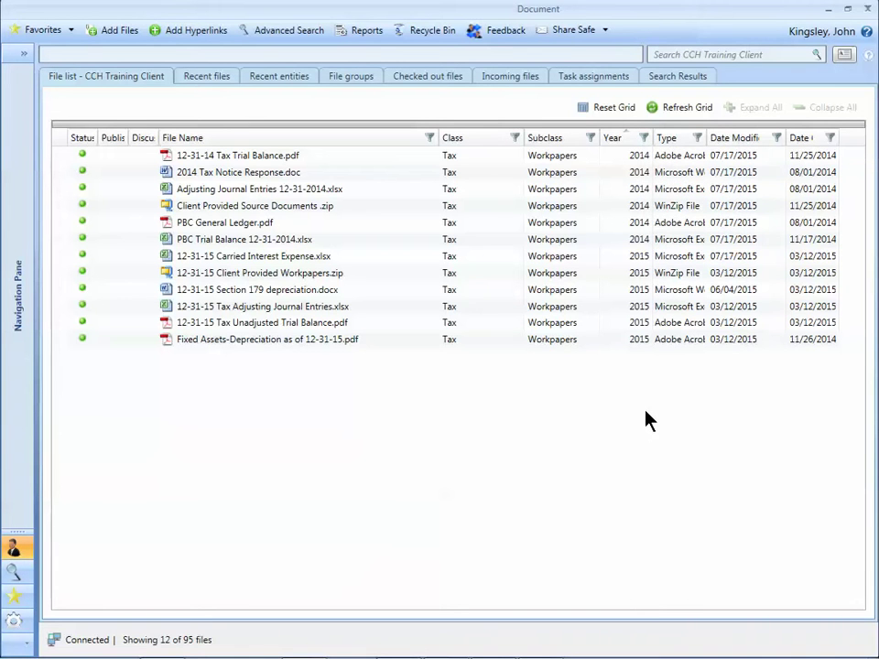
# - Remove 2014 from the Year filter and reset the grid to clear all filters and sorting
pyautogui.click(644, 139)
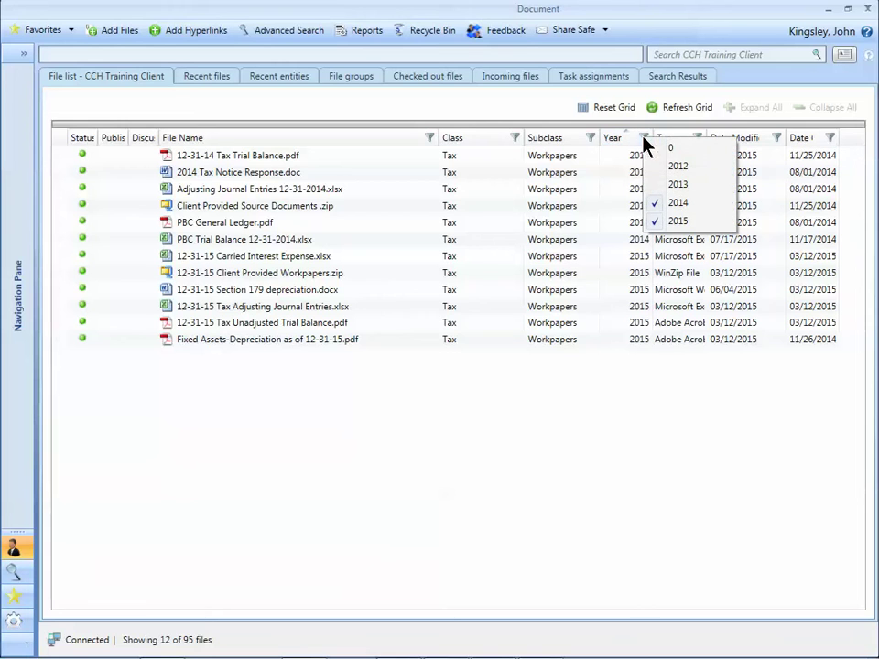
pyautogui.click(659, 203)
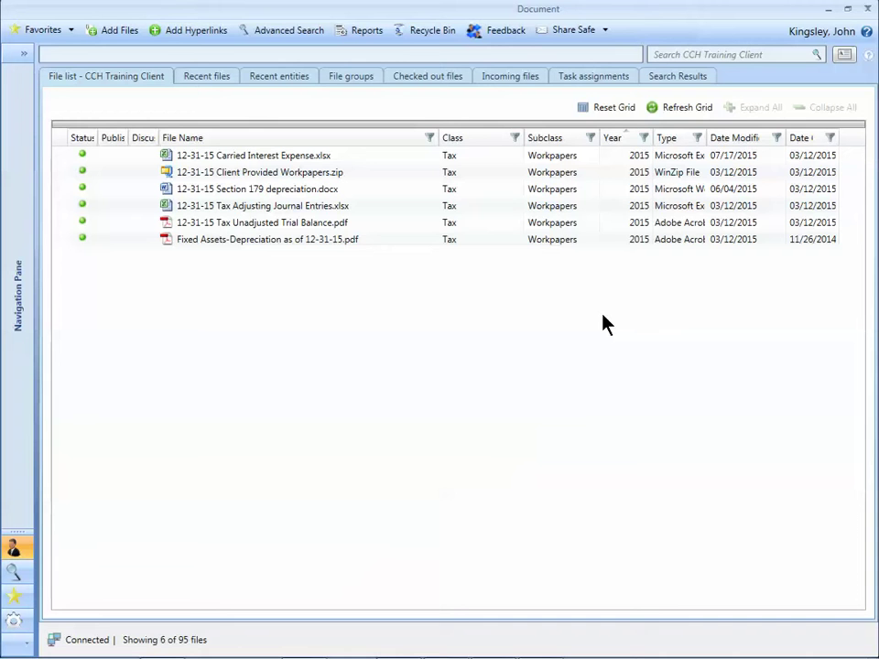
pyautogui.click(609, 109)
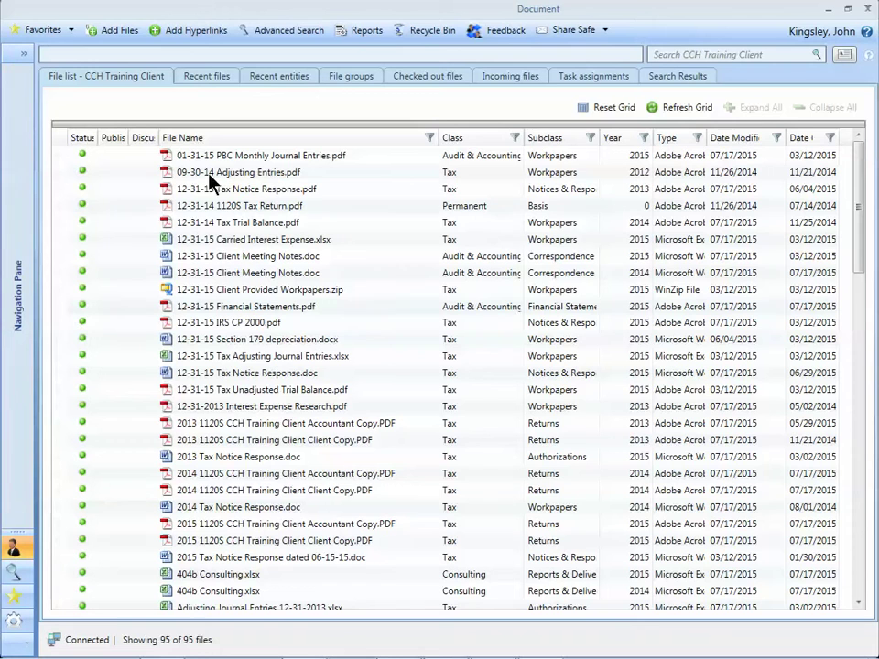
# - View the Recent files and Search Results lists and return to the CCH Training Client file list
pyautogui.click(207, 82)
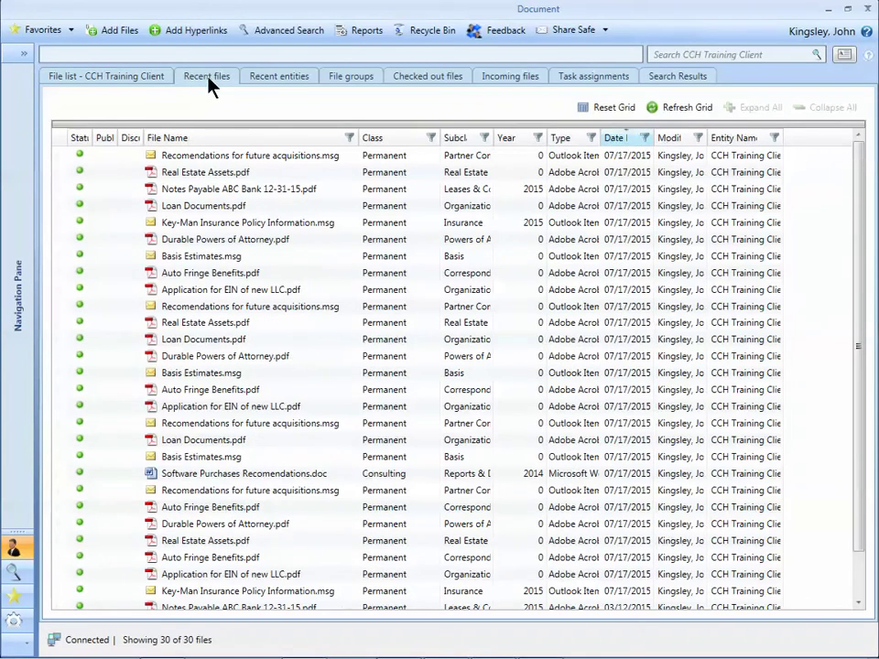
pyautogui.click(678, 77)
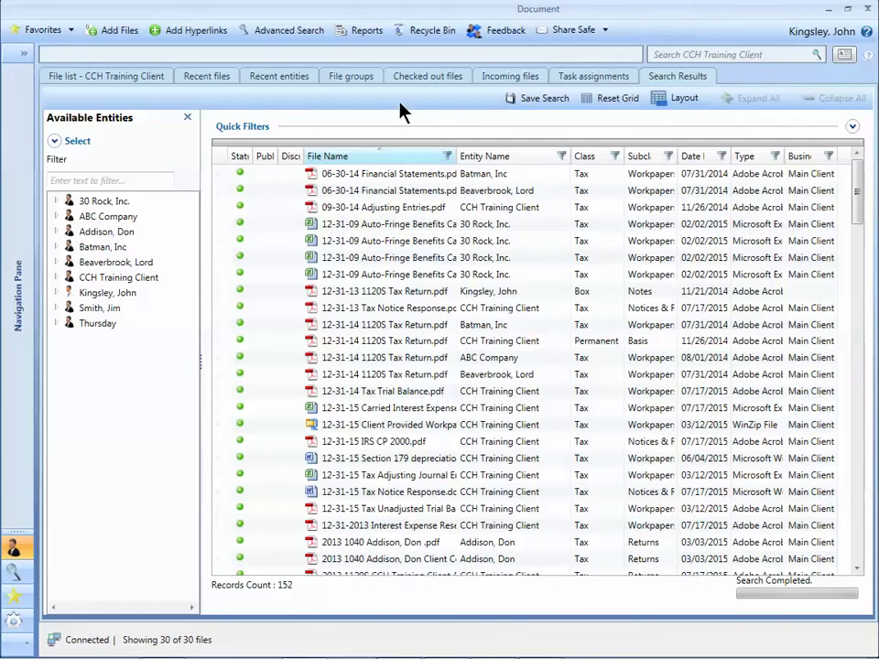
pyautogui.click(106, 80)
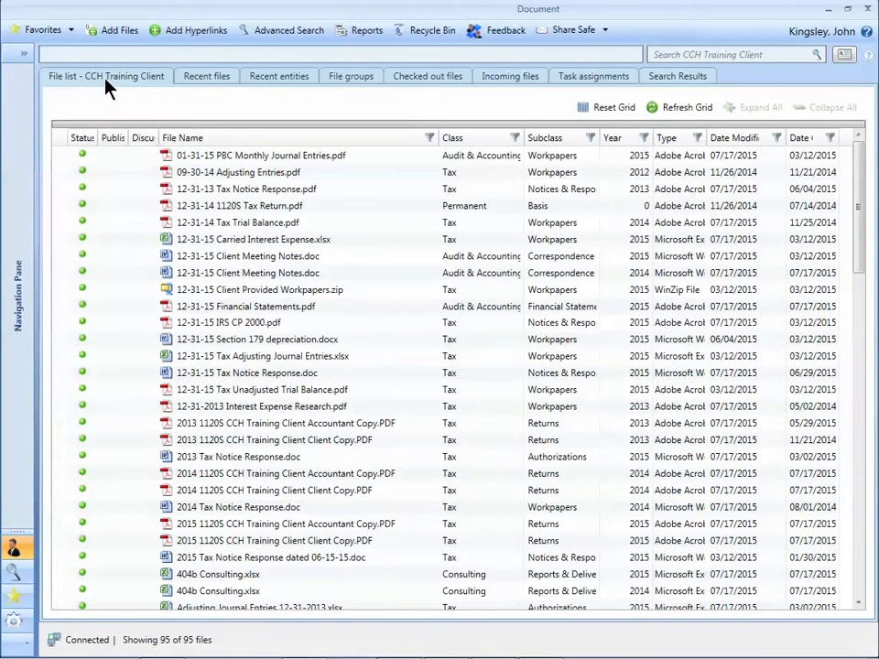